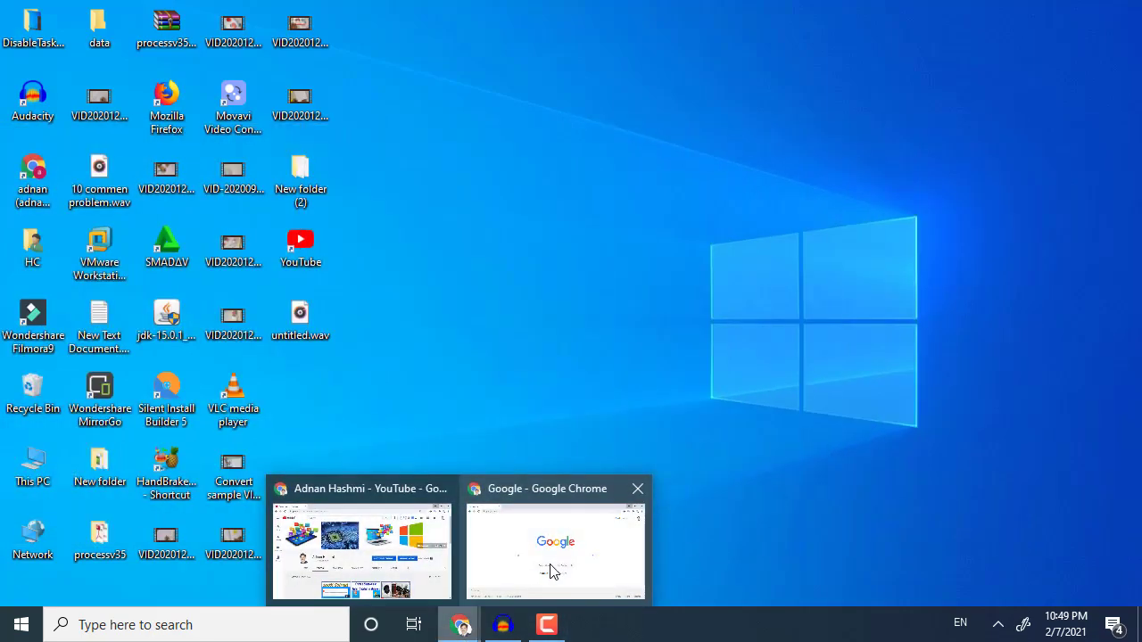
# Step: Search 'google translate' in Chrome and open the Google Translate site set to Urdu → English
pyautogui.moveTo(460, 624)
pyautogui.click(553, 571)
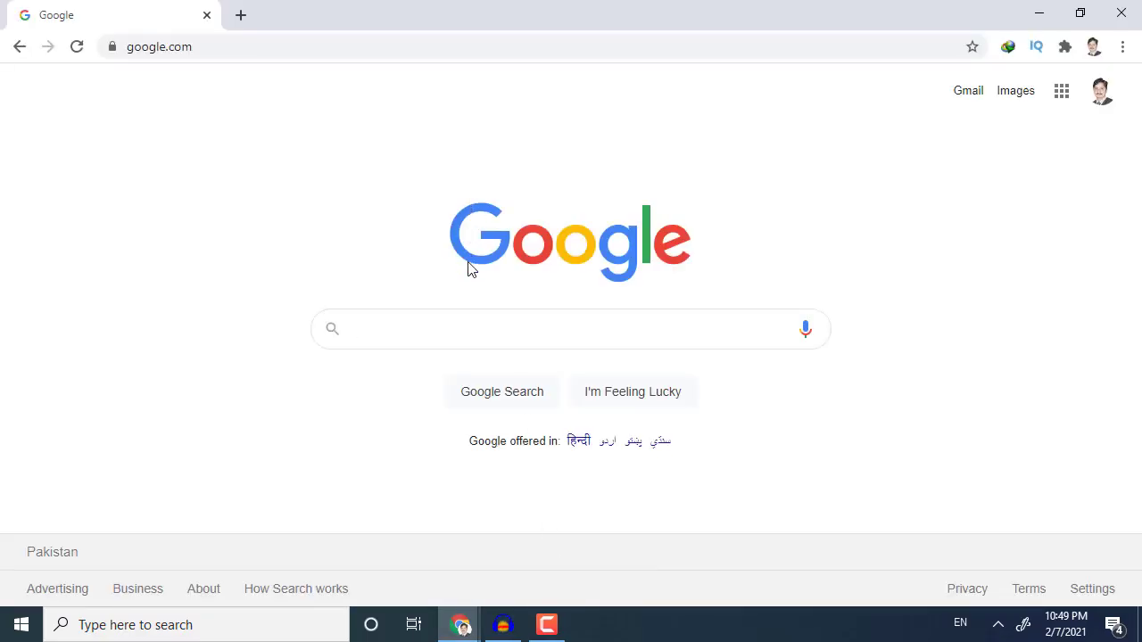
pyautogui.write('g')
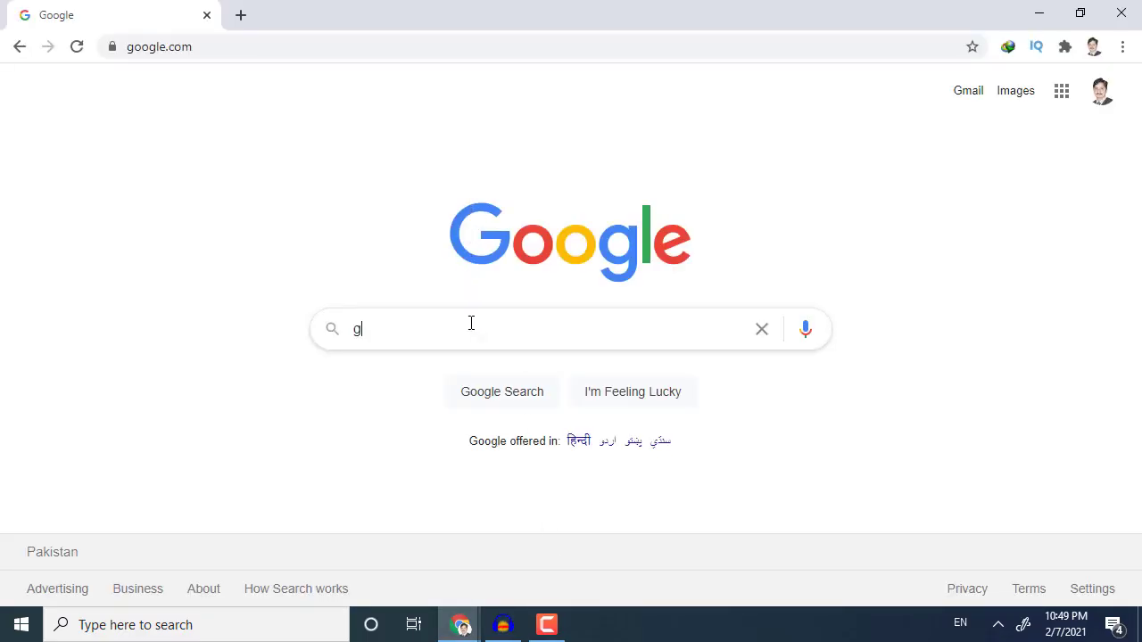
pyautogui.write('o')
pyautogui.click(471, 371)
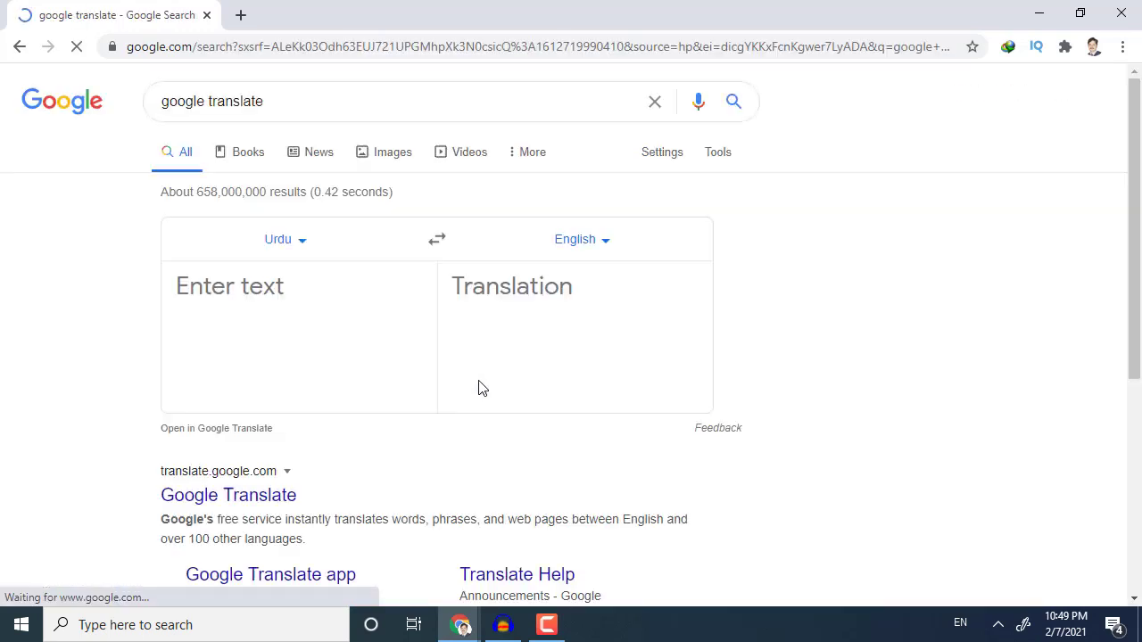
pyautogui.click(214, 437)
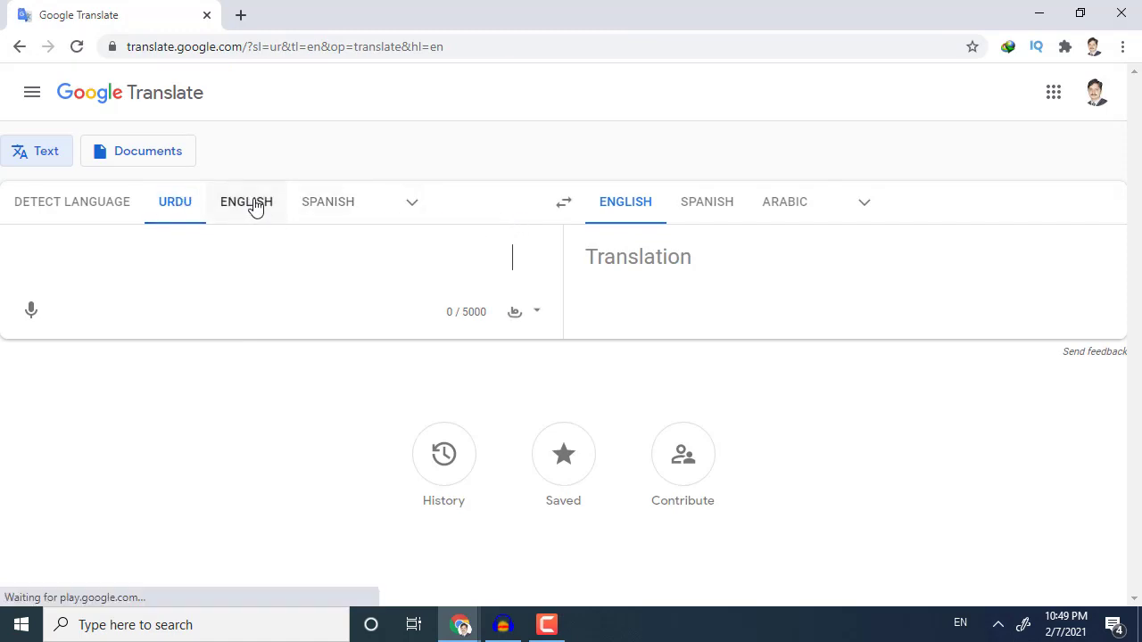
# Step: Keep Urdu as the source language and dictate Urdu speech to get its English translation
pyautogui.click(406, 219)
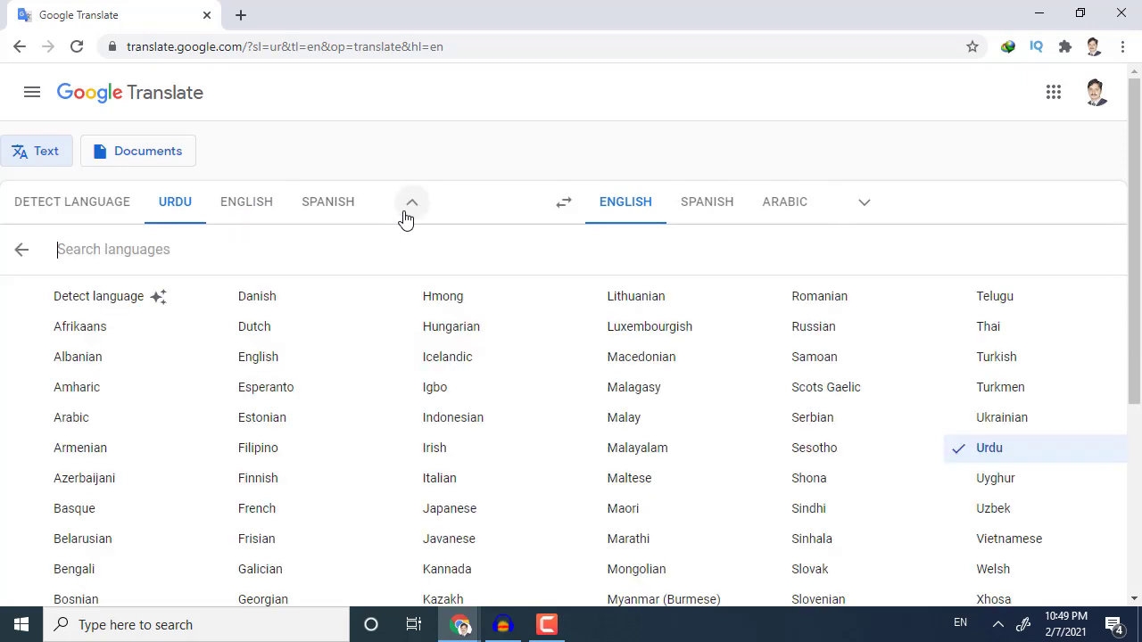
pyautogui.click(969, 453)
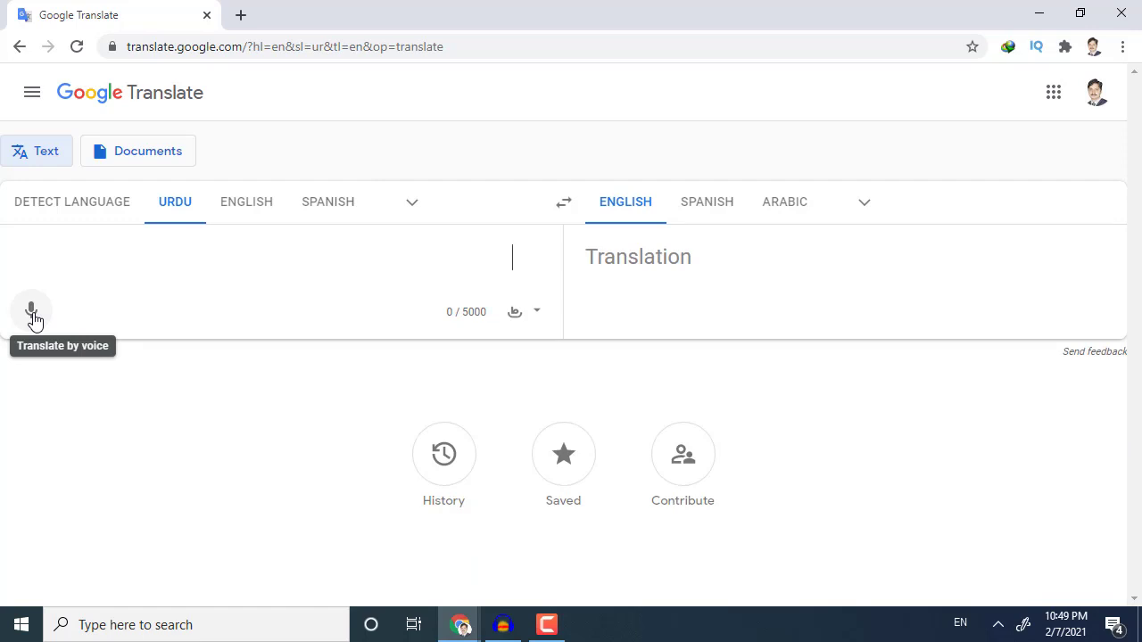
pyautogui.click(33, 317)
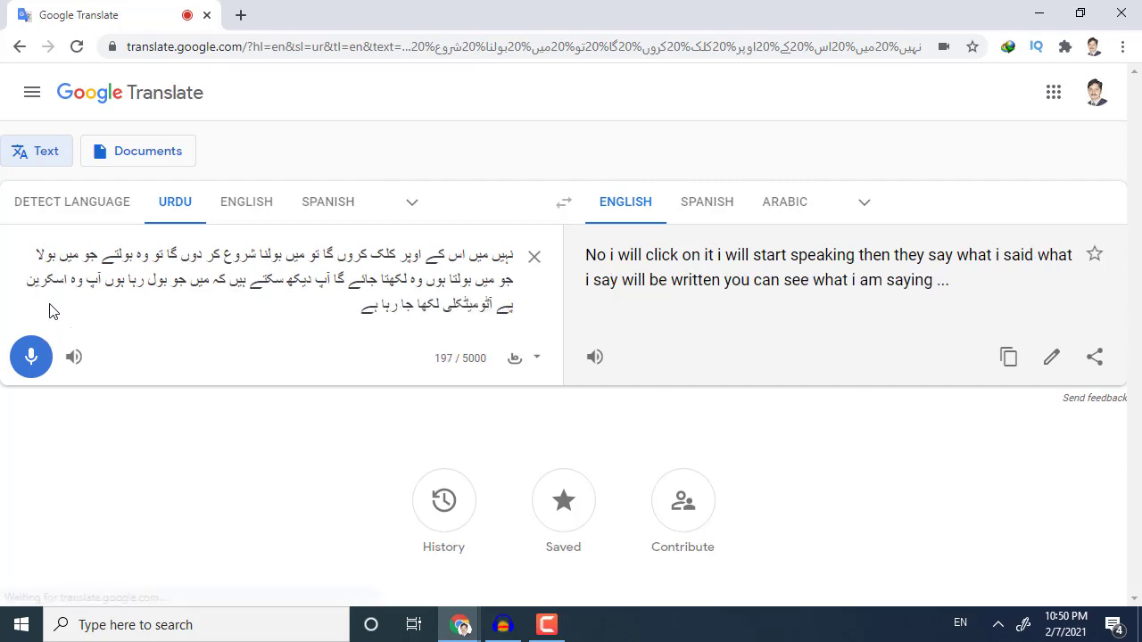
pyautogui.click(32, 364)
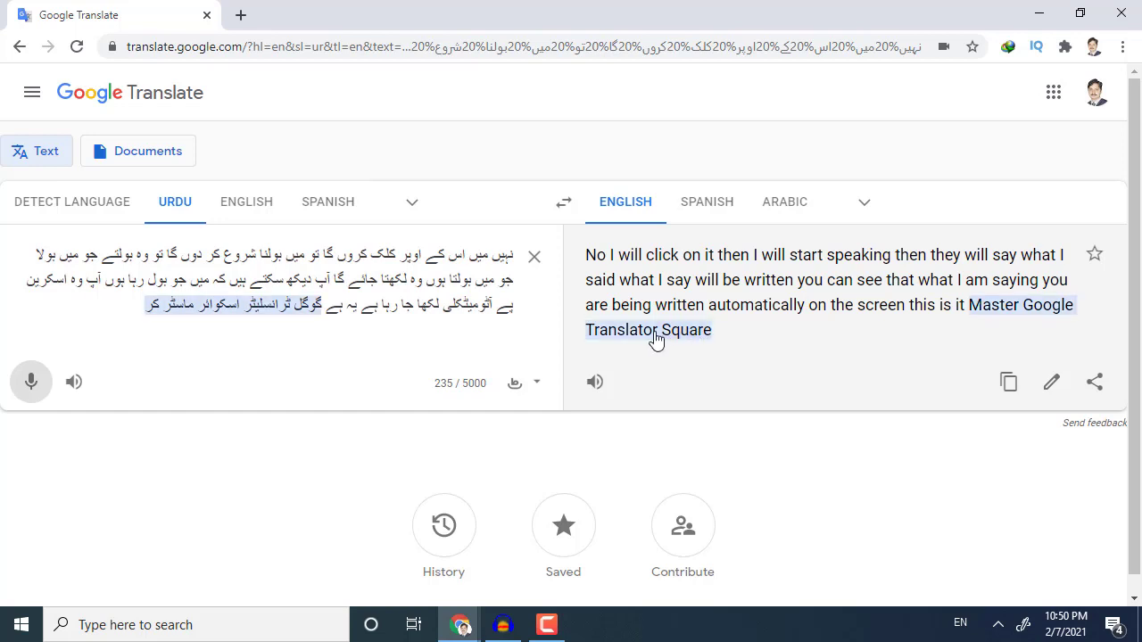
# Step: In a new tab, search 'google doc' and open the Google Docs home page
pyautogui.click(240, 16)
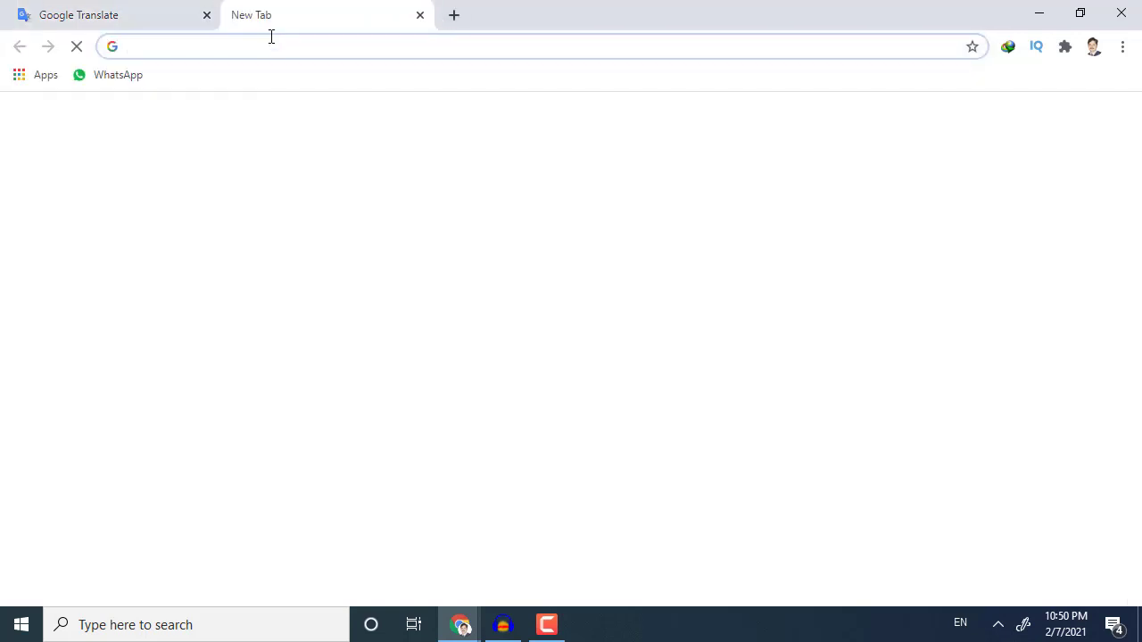
pyautogui.click(279, 49)
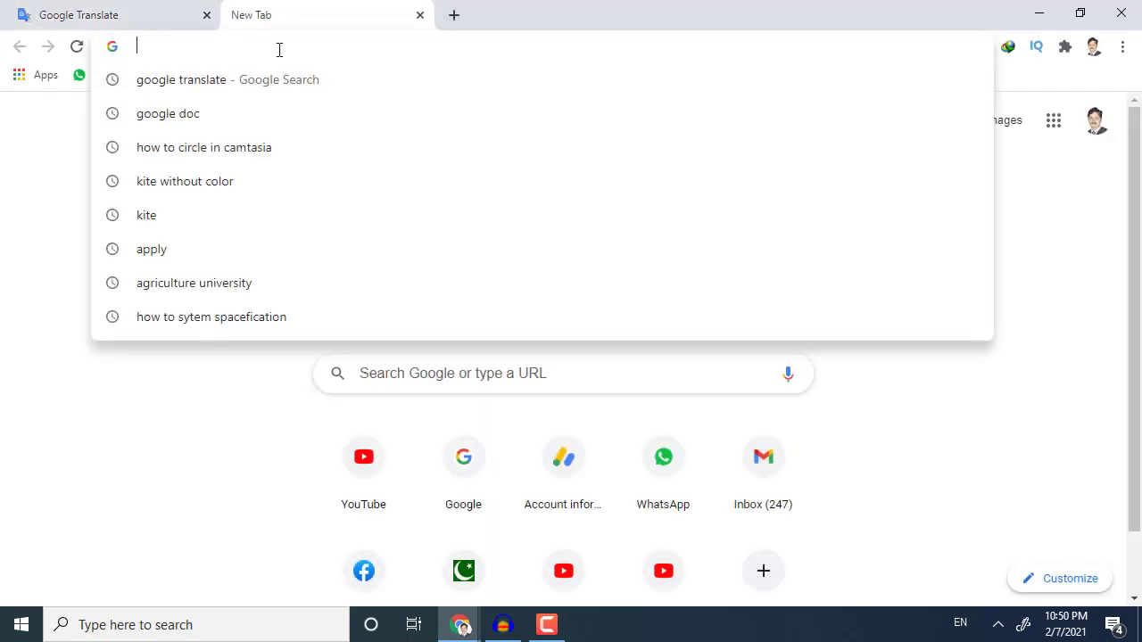
pyautogui.write('go')
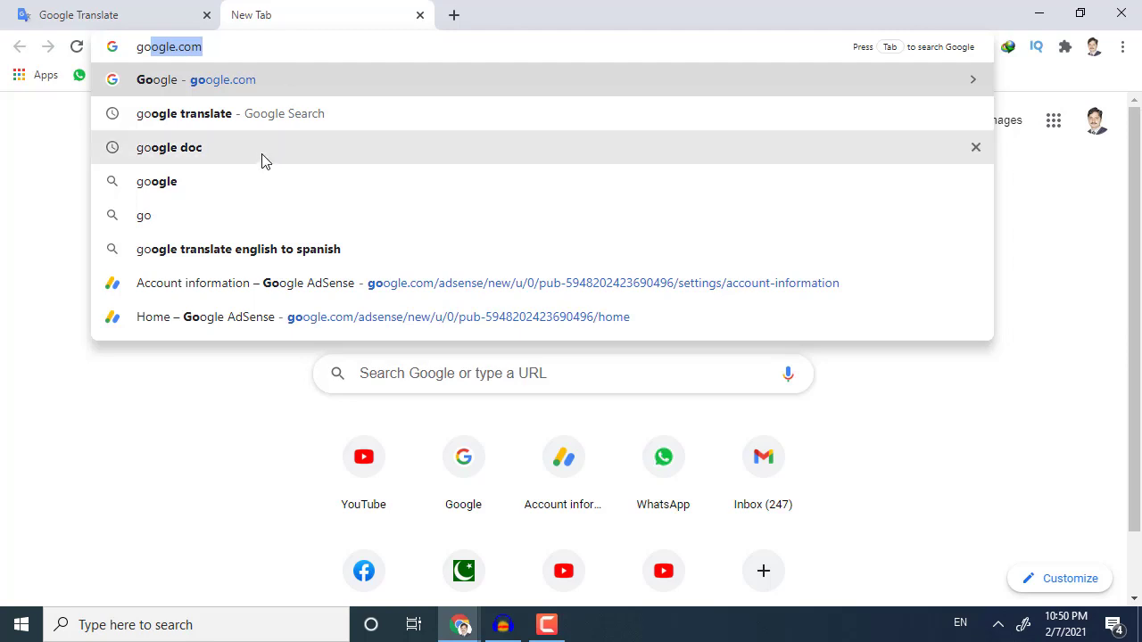
pyautogui.click(262, 160)
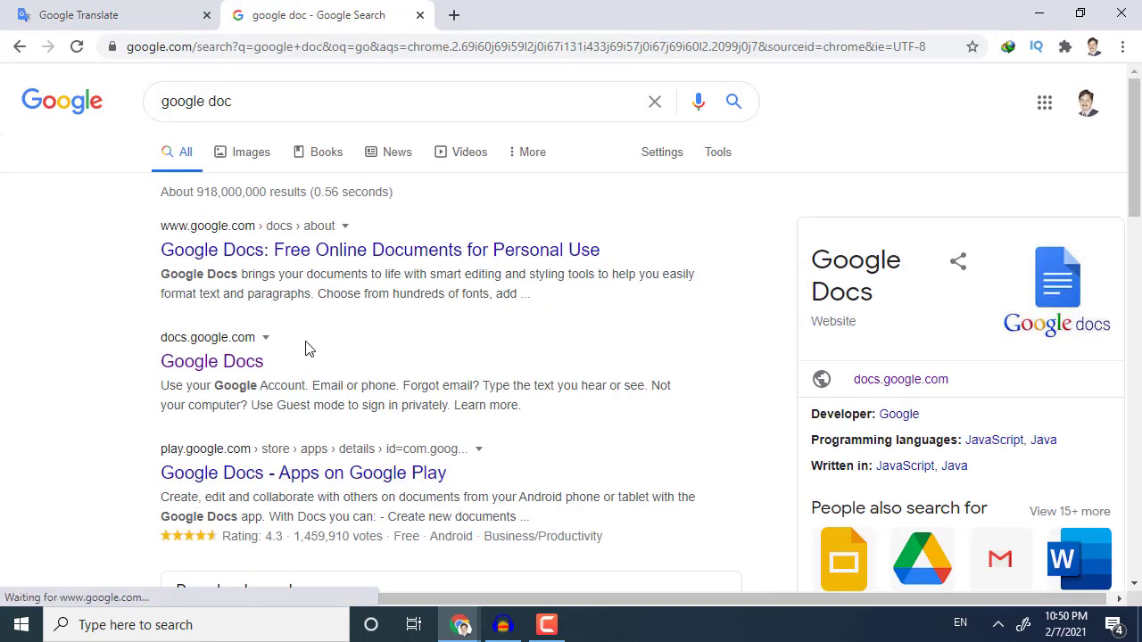
pyautogui.click(204, 360)
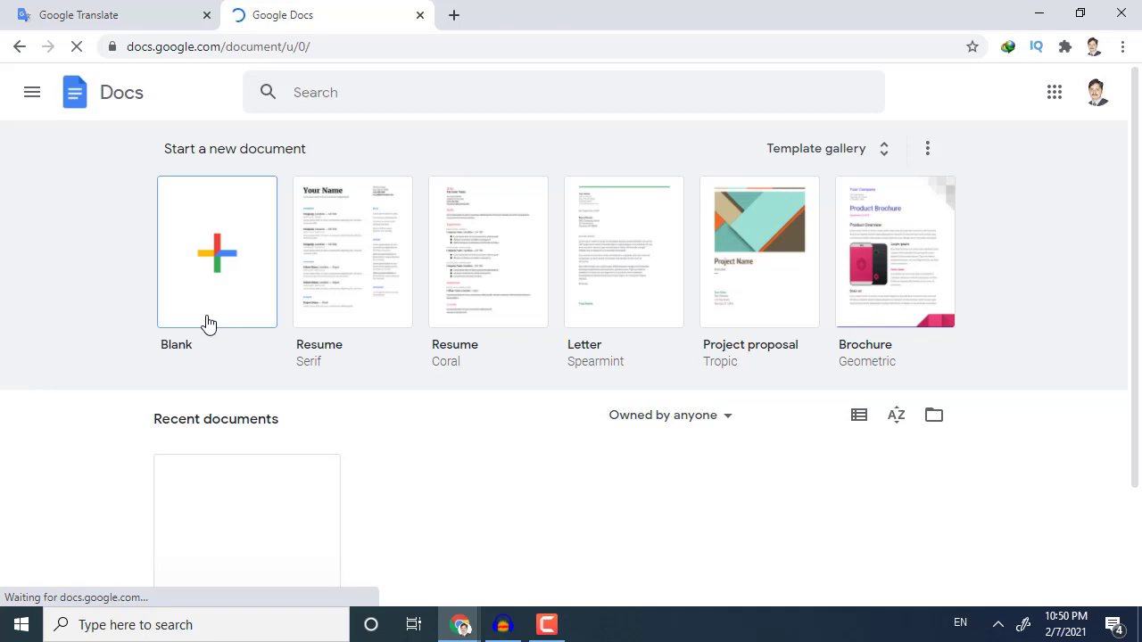
# Step: Create a blank document and turn on Tools > Voice typing
pyautogui.click(207, 323)
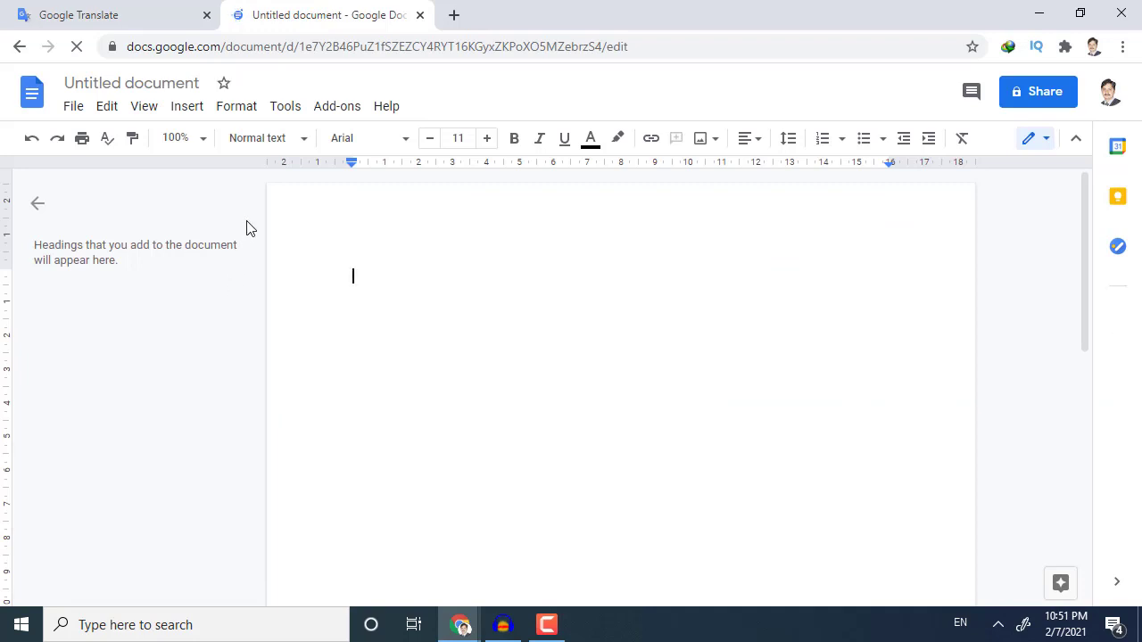
pyautogui.click(278, 113)
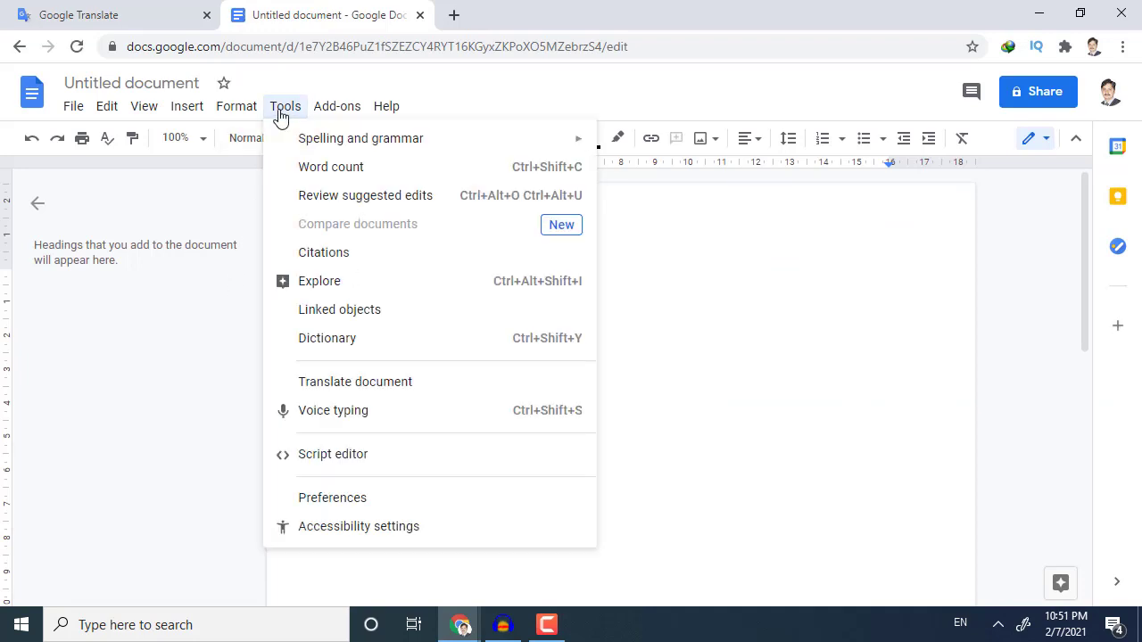
pyautogui.click(354, 423)
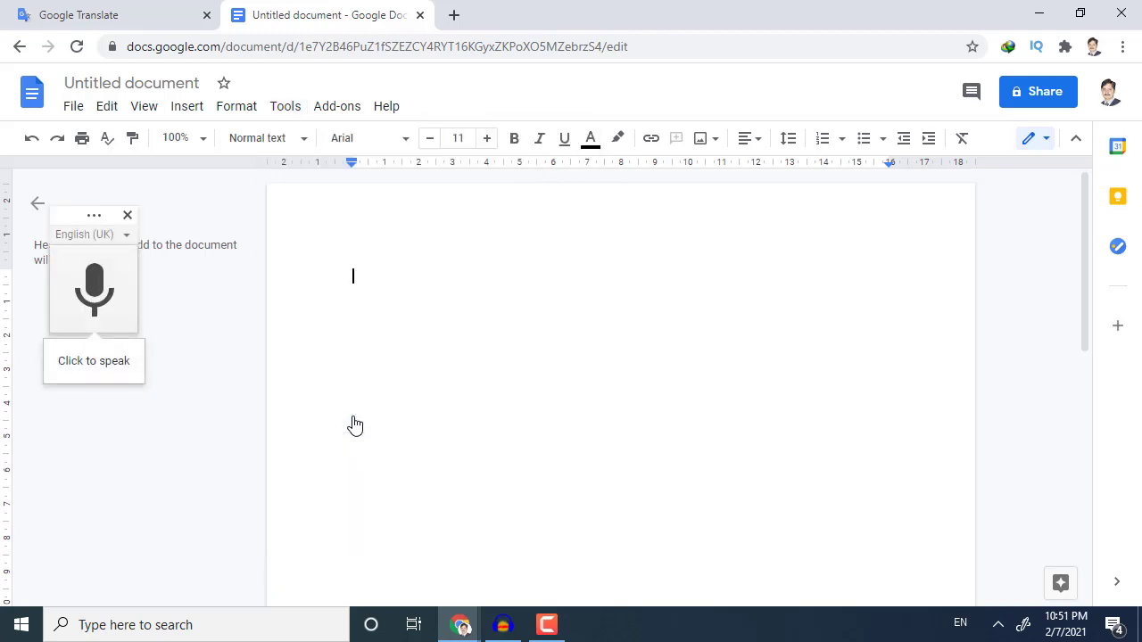
pyautogui.click(111, 314)
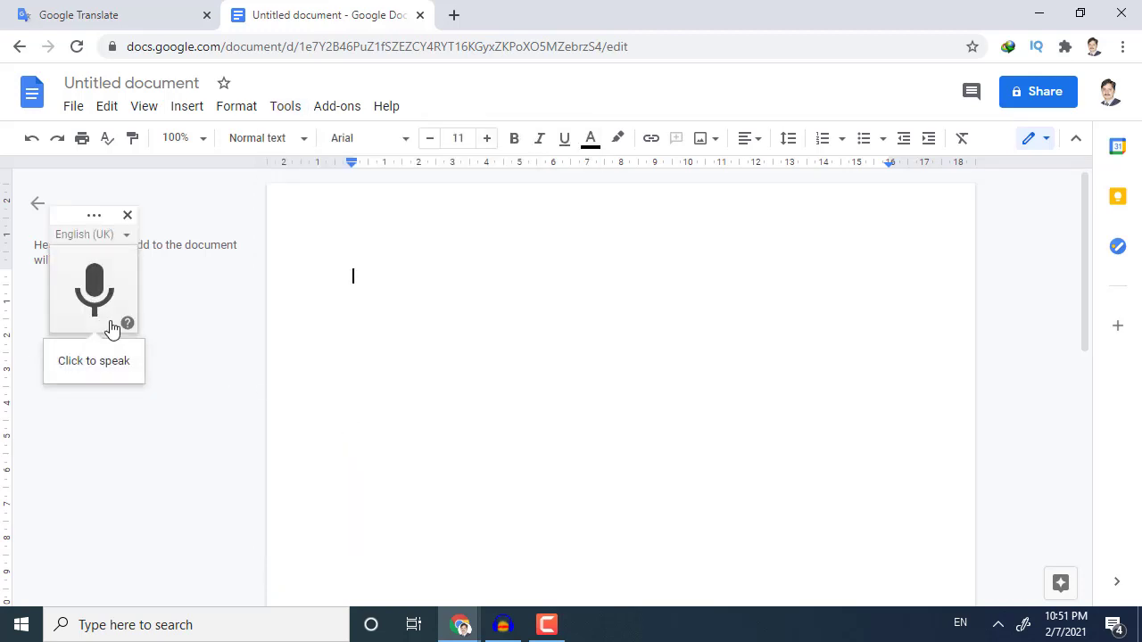
# Step: Choose اردو (پاکستان) as the voice typing language
pyautogui.click(131, 237)
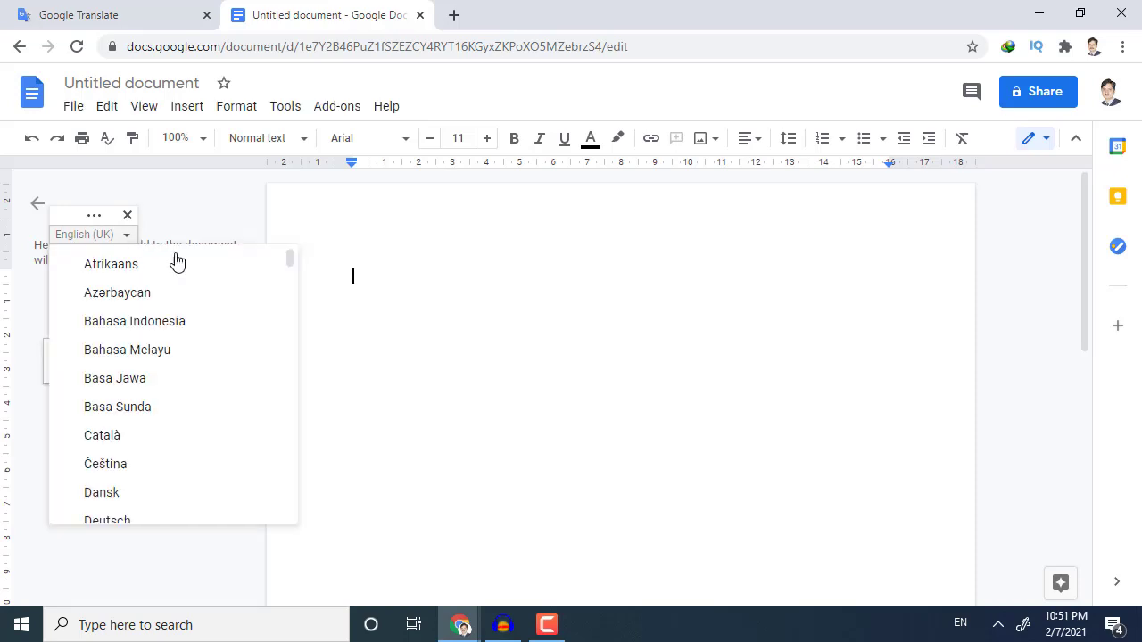
pyautogui.scroll(-4, 190, 390)
pyautogui.scroll(-3, 190, 390)
pyautogui.scroll(-3, 190, 390)
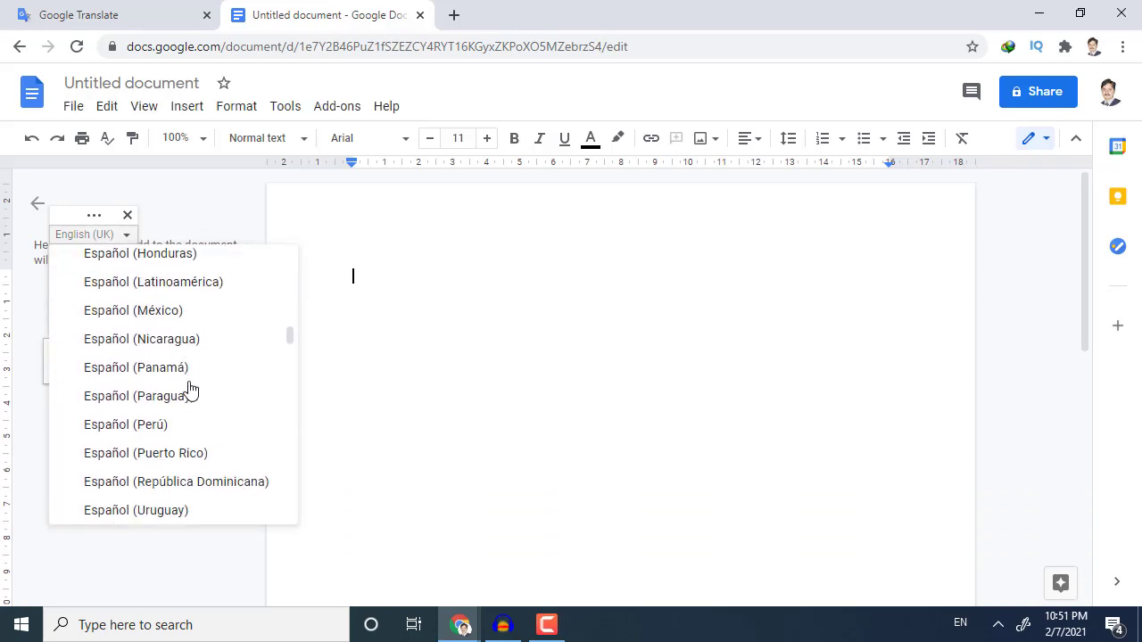
pyautogui.scroll(-4, 190, 390)
pyautogui.scroll(-3, 190, 390)
pyautogui.scroll(-4, 190, 390)
pyautogui.scroll(-3, 190, 390)
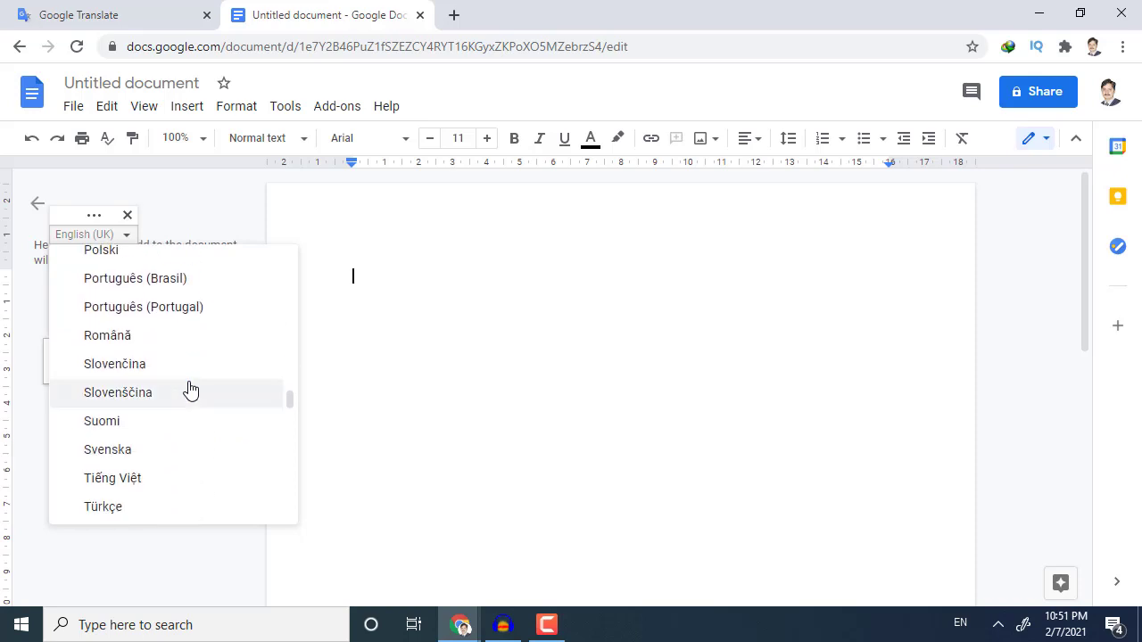
pyautogui.scroll(-5, 190, 390)
pyautogui.scroll(-1, 190, 390)
pyautogui.scroll(-4, 190, 390)
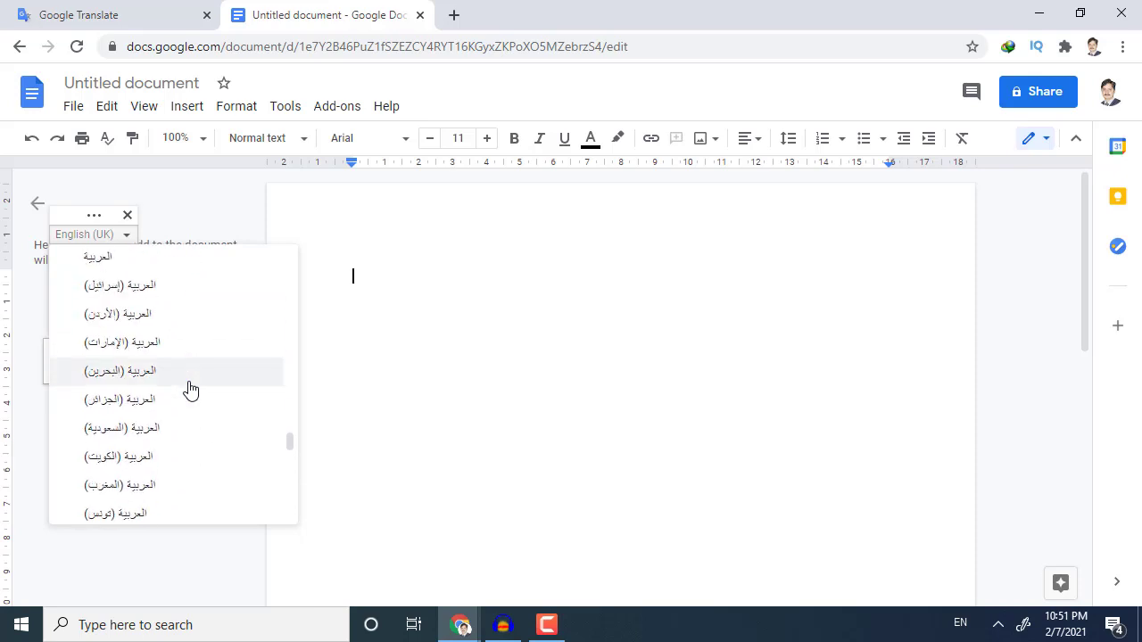
pyautogui.scroll(1, 187, 329)
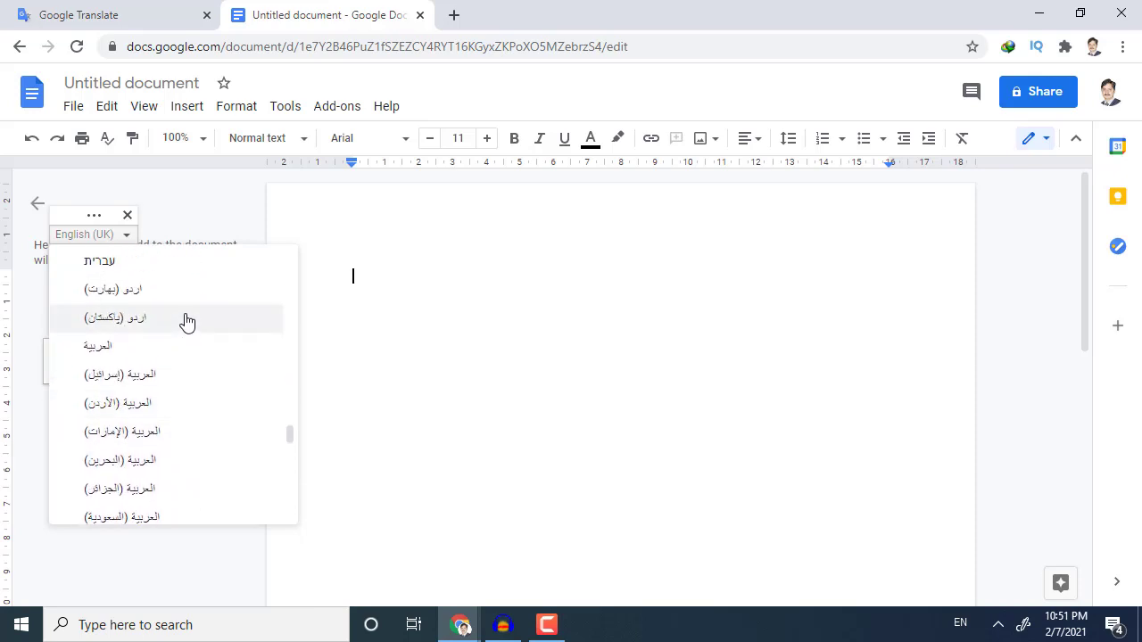
pyautogui.click(187, 321)
# Step: Dictate about five lines of Urdu speech into the document, then stop voice typing
pyautogui.click(186, 318)
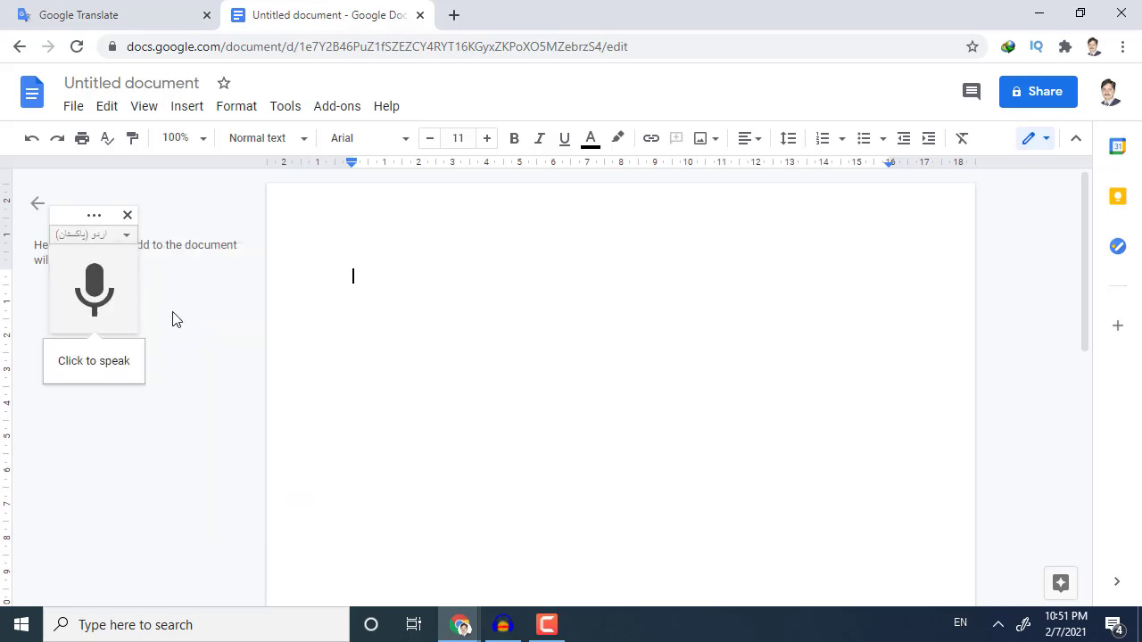
pyautogui.click(94, 290)
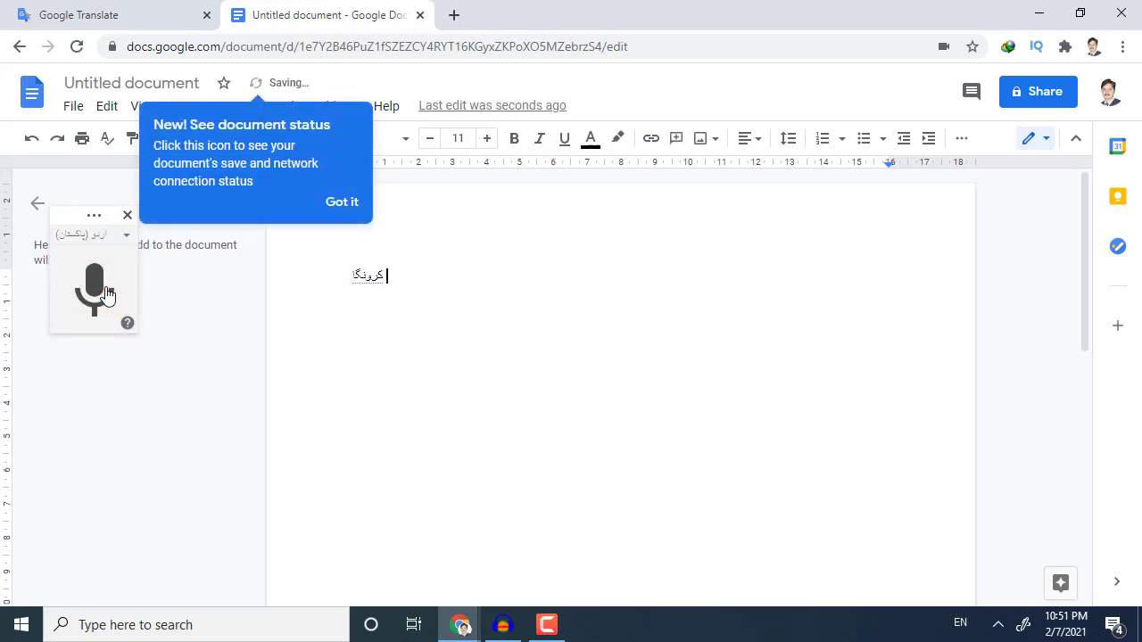
pyautogui.click(344, 202)
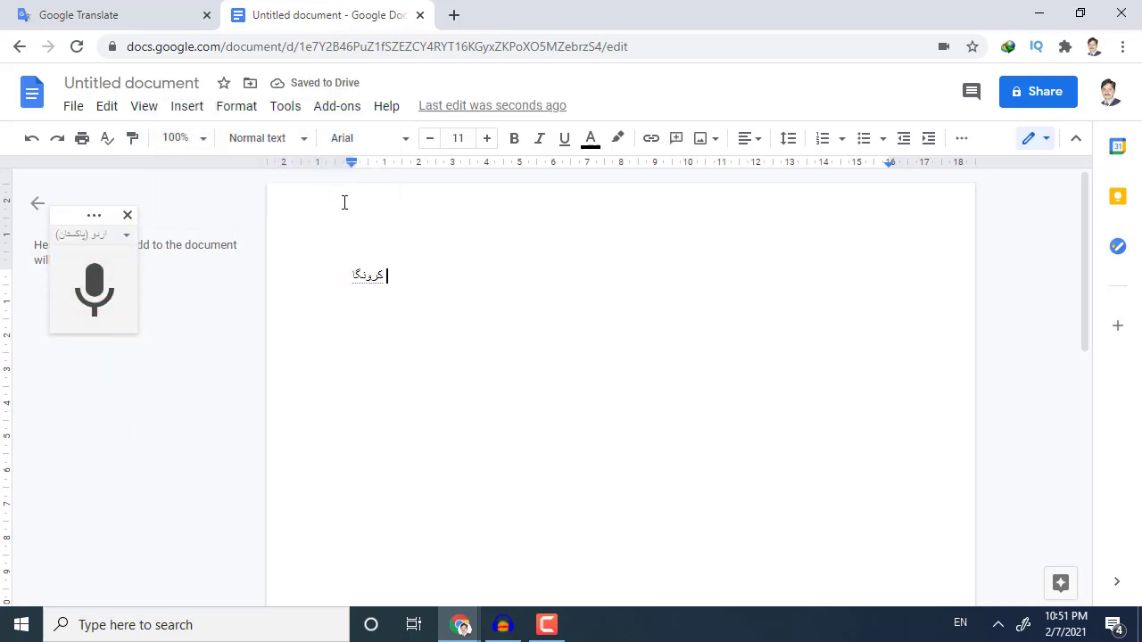
pyautogui.click(105, 293)
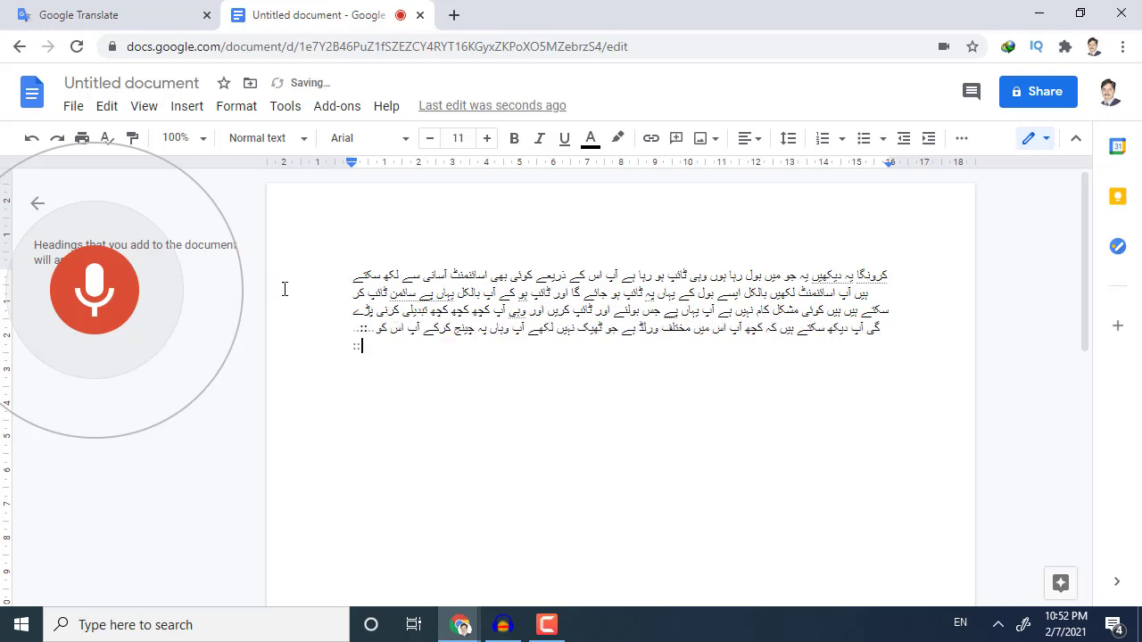
pyautogui.click(98, 287)
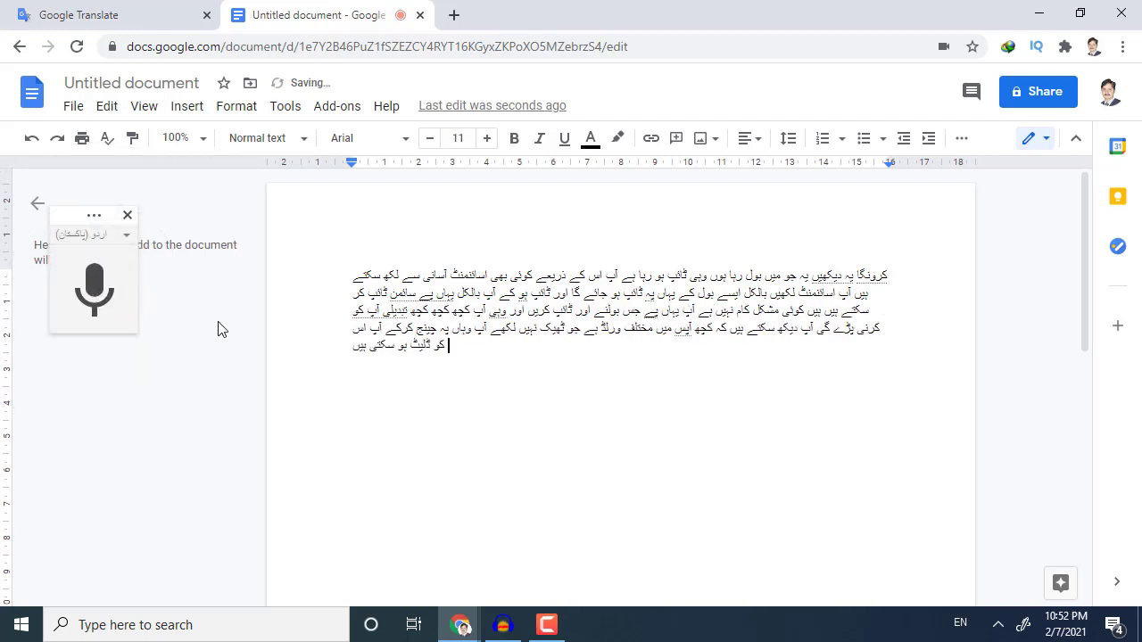